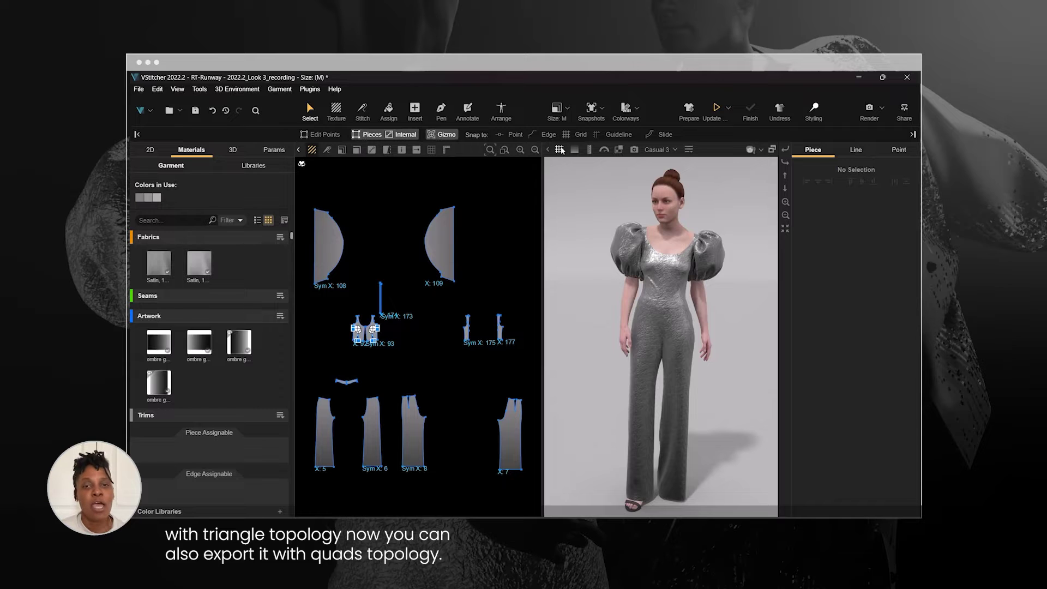
Step: Preview the tension map, hide it again, and select the lower trouser pattern pieces
left_click(560, 149)
left_click(560, 149)
left_click_drag(534, 380, 313, 482)
Step: Enable the Grid detail for the selected pieces and turn the Tension Map back on
scroll(890, 464, "down", 3)
left_click(890, 457)
scroll(890, 464, "up", 1)
left_click(560, 149)
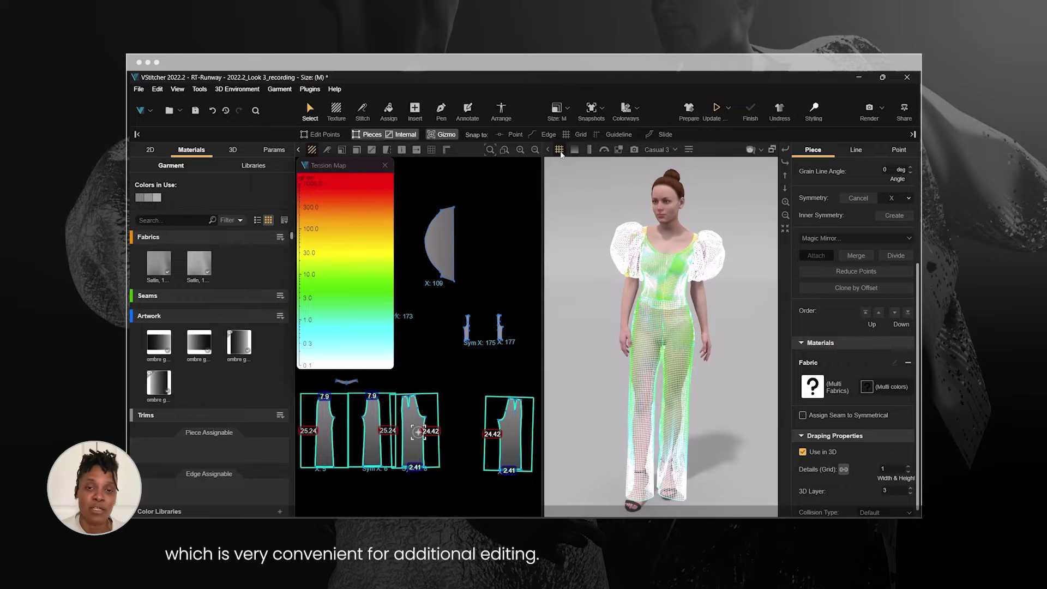
Step: Hide the tension map, show the Garment Wireframe, zoom in, and bring up the saved snapshots list
left_click(560, 150)
left_click(227, 90)
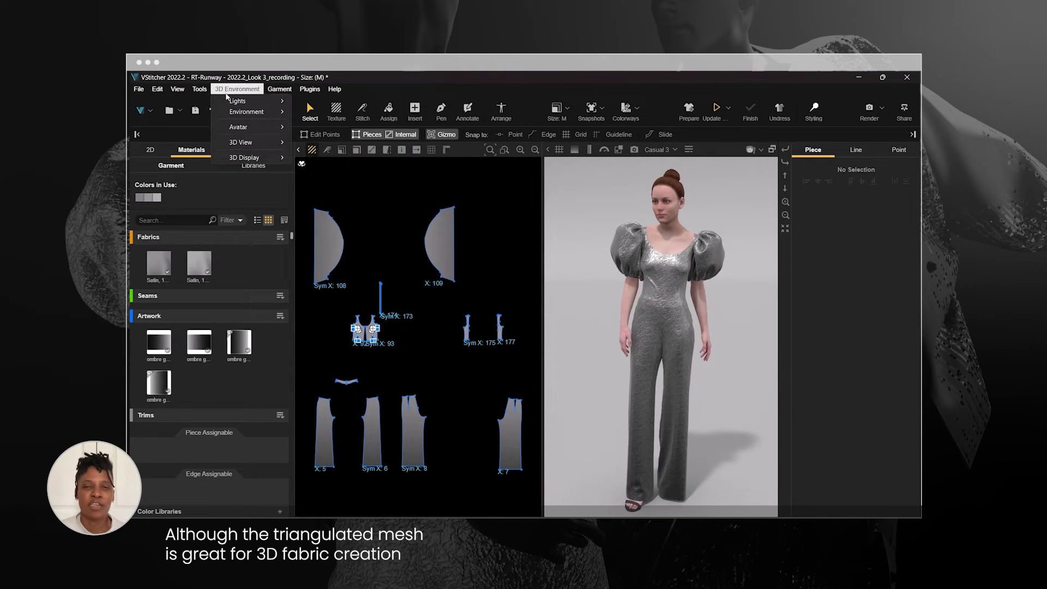
mouse_move(259, 158)
left_click(319, 169)
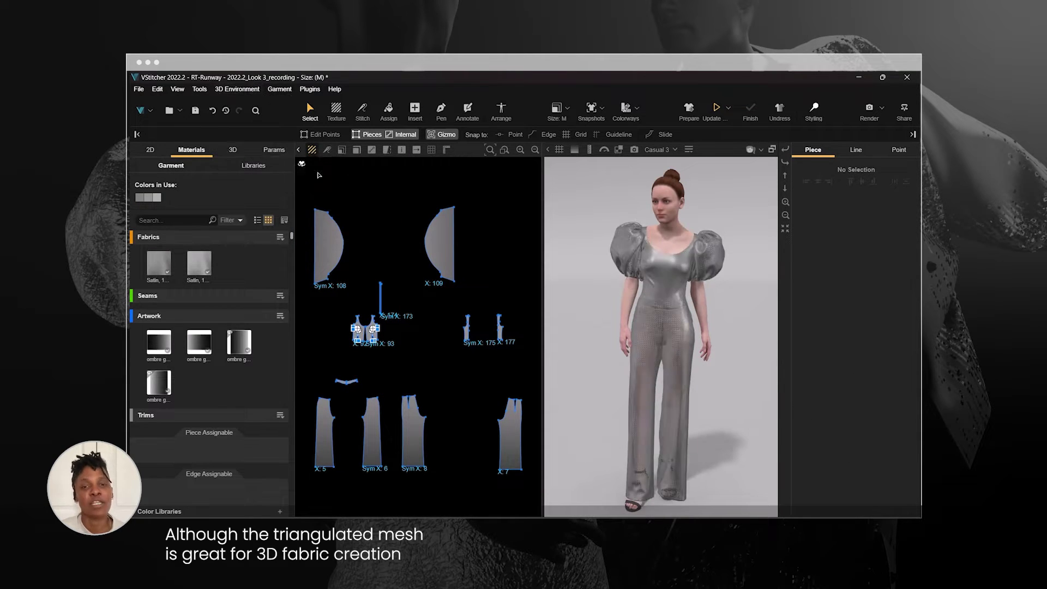
scroll(596, 418, "up", 5)
scroll(610, 382, "up", 5)
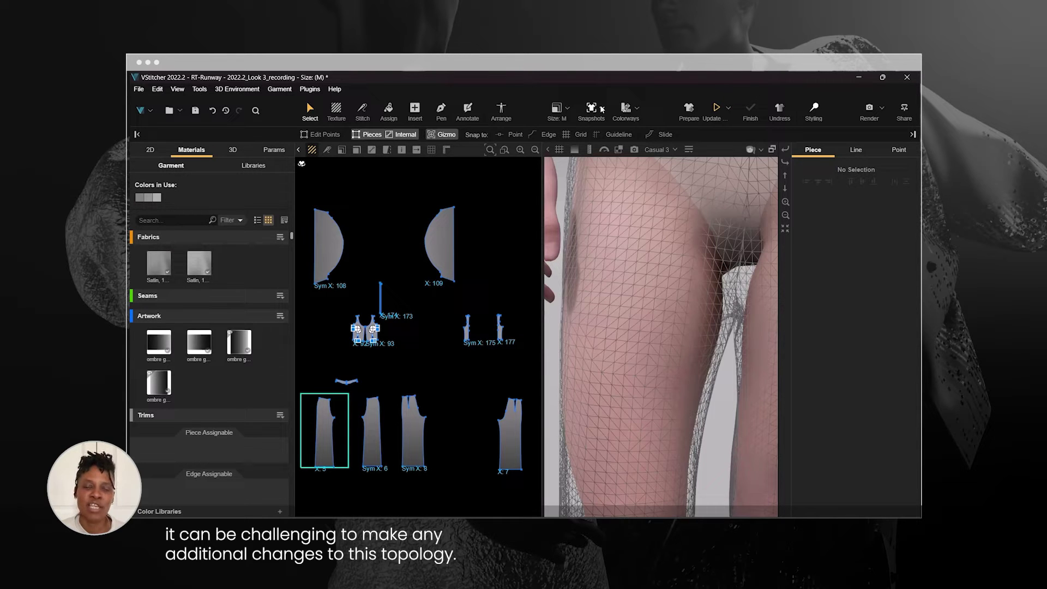
left_click(602, 109)
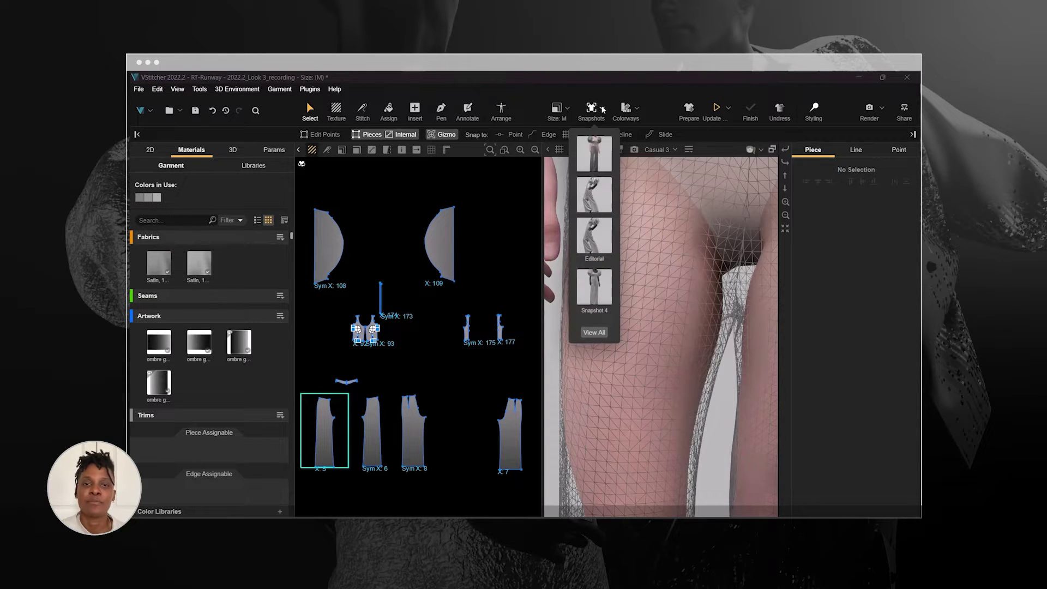
Step: Load the Editorial snapshot, then set the 3D object export to Quads Topology and Weld Stitches
left_click(603, 236)
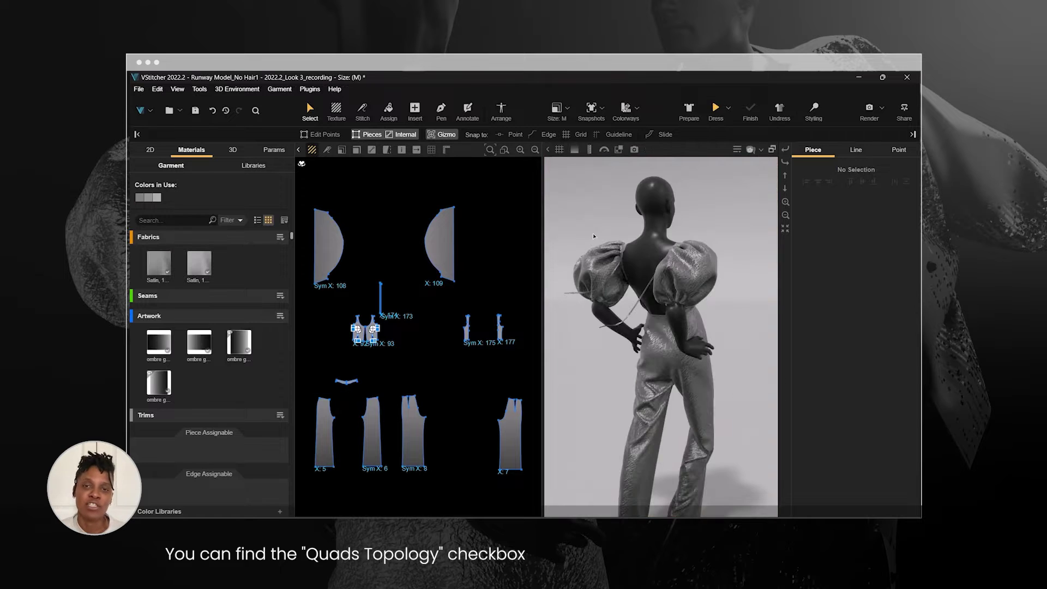
left_click(883, 108)
left_click(855, 119)
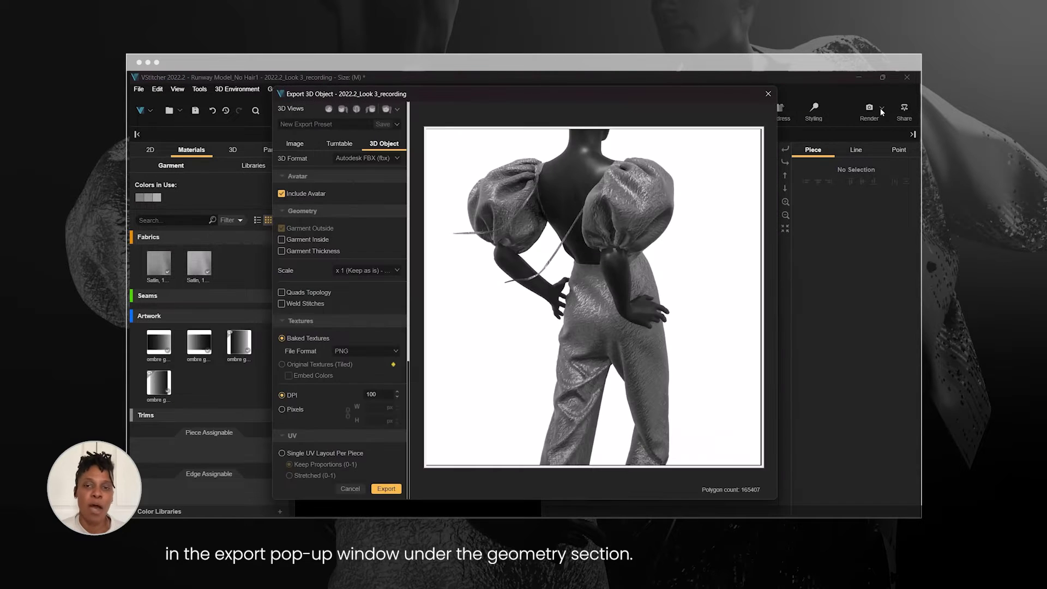
left_click(280, 291)
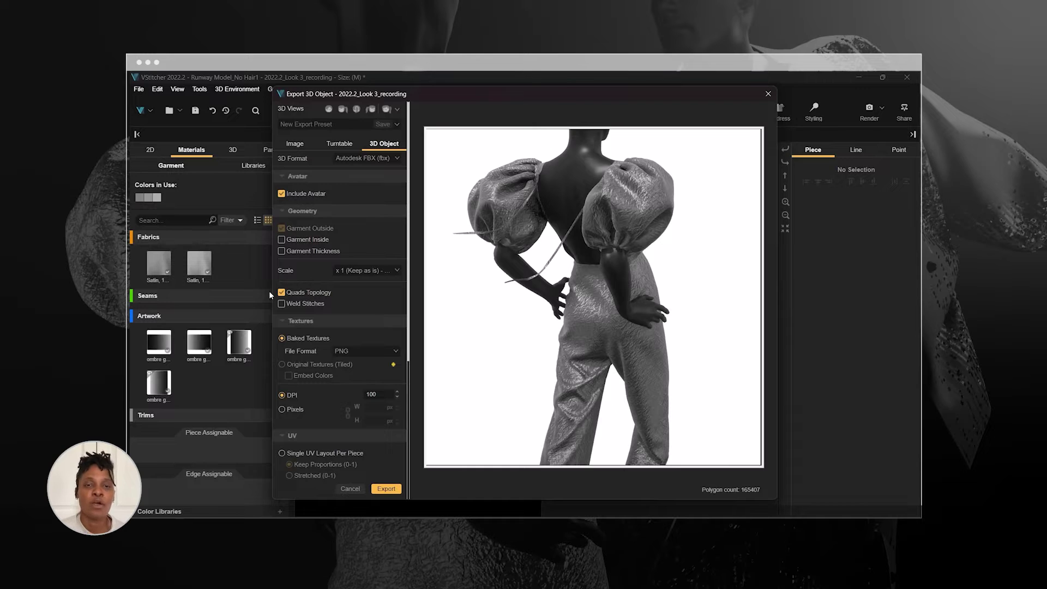
left_click(281, 303)
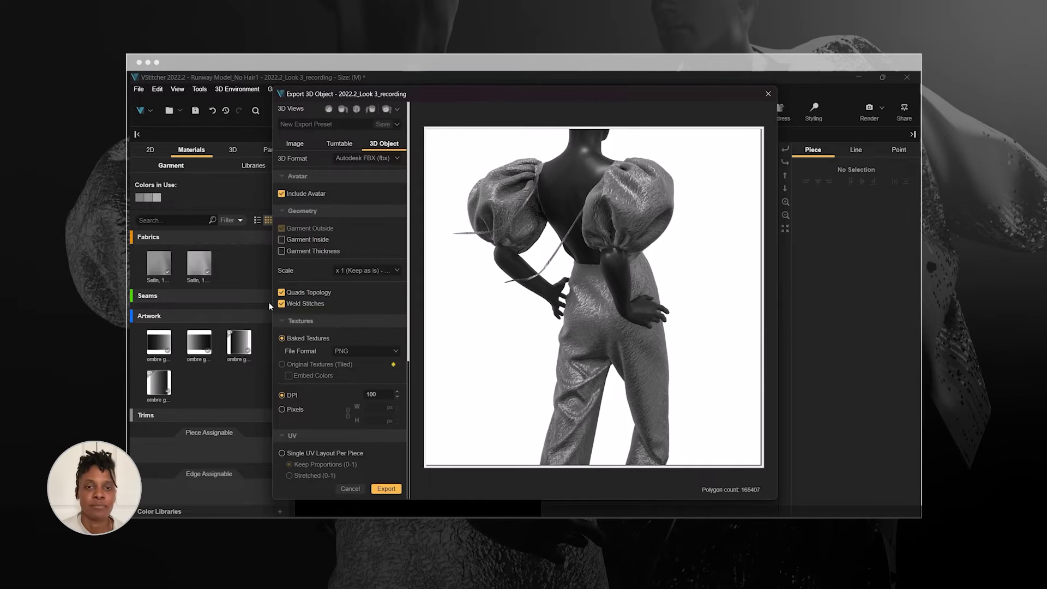
Step: Set baked textures to 4000 × 4000 pixels, keep Autodesk FBX format and start the export
scroll(298, 355, "down", 4)
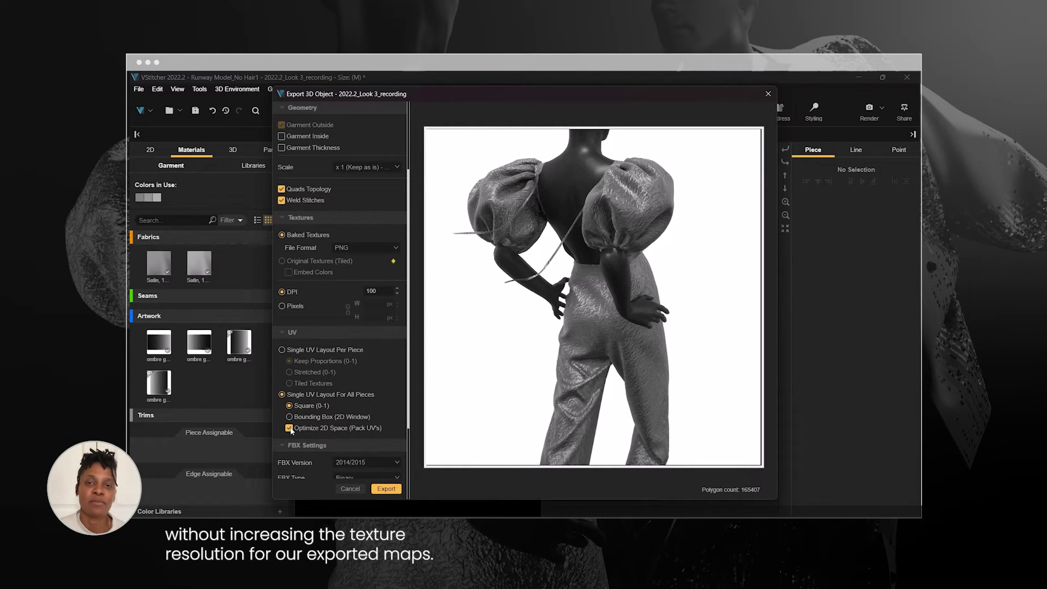
left_click(282, 306)
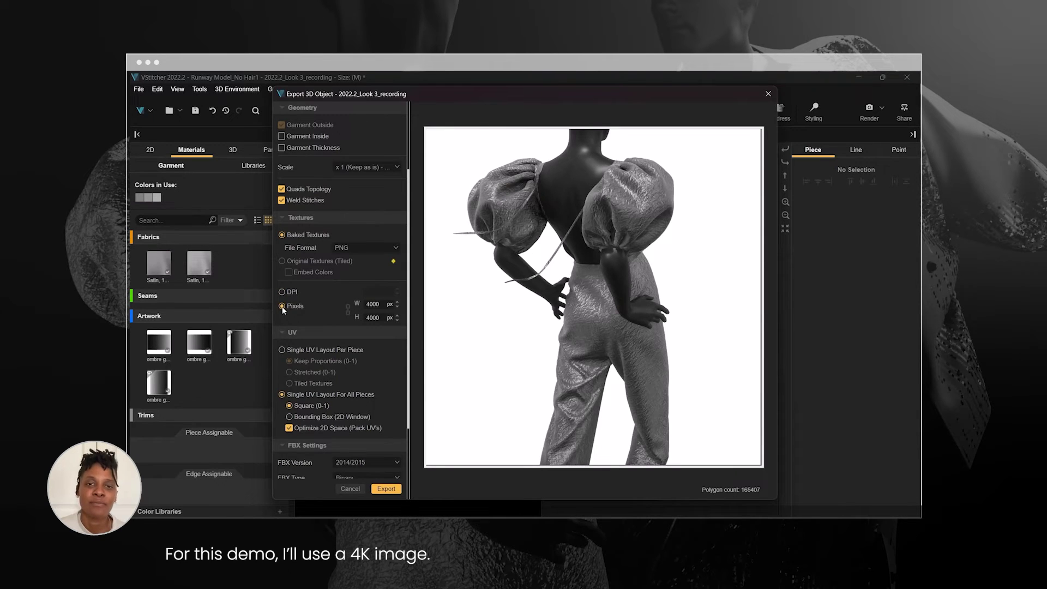
scroll(309, 262, "up", 4)
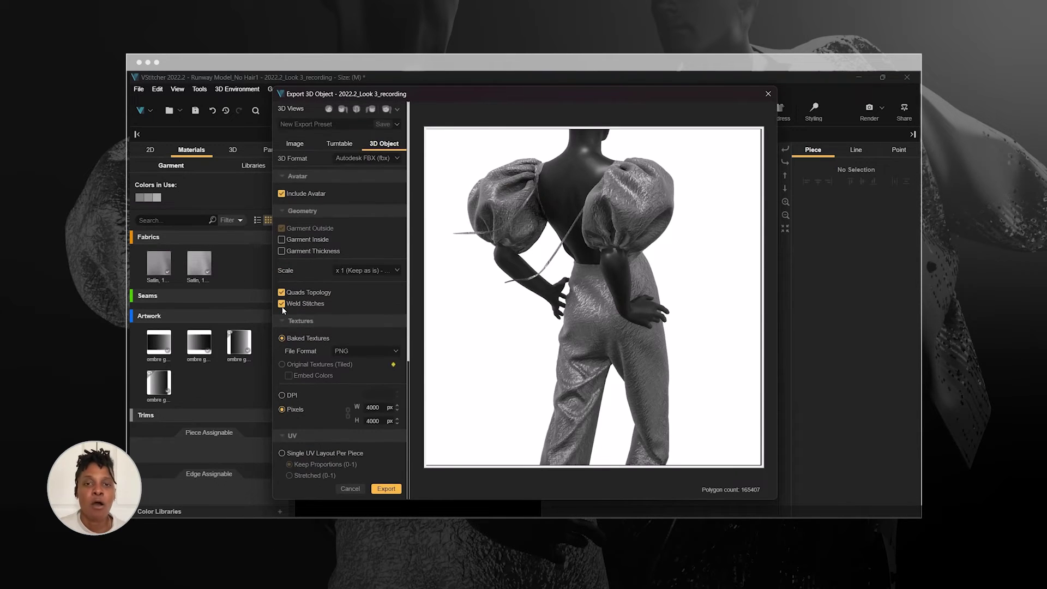
left_click(361, 158)
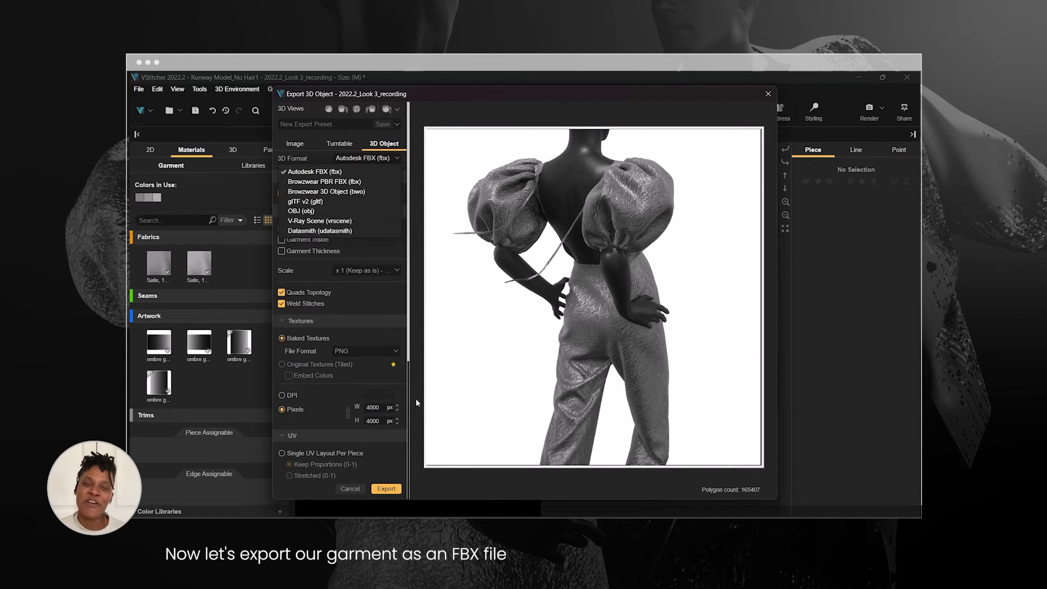
left_click(396, 500)
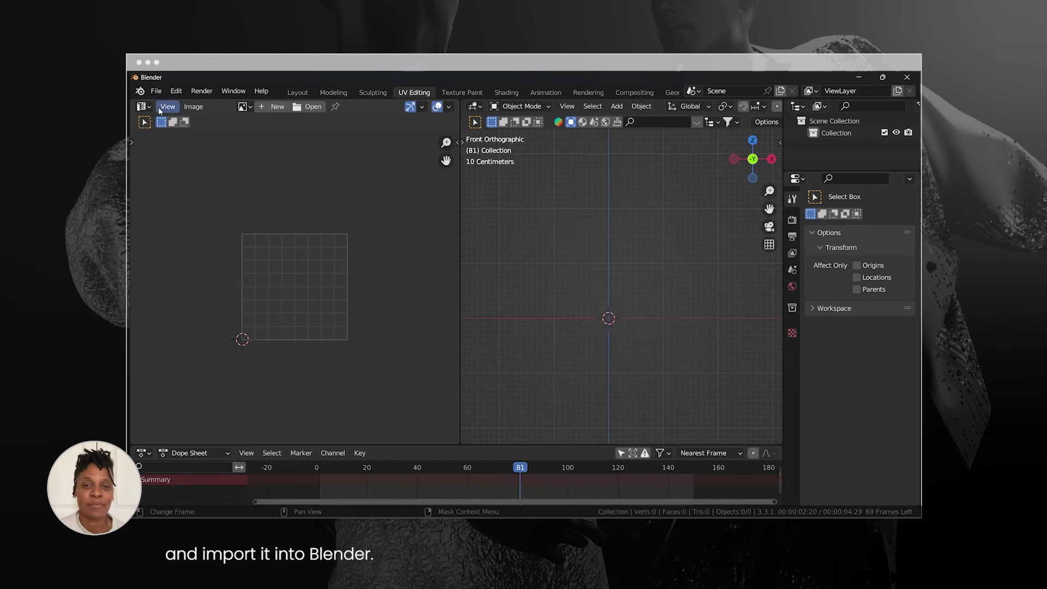
Step: Import 4K_Colorway 1.fbx into Blender and put the selected jumpsuit into Edit Mode
left_click(156, 90)
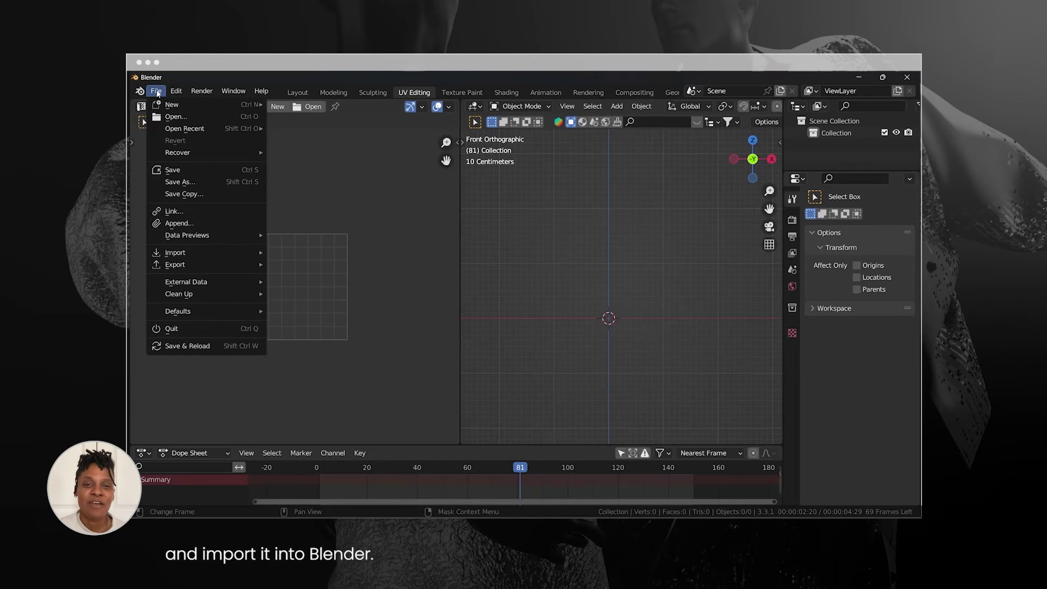
mouse_move(186, 252)
left_click(287, 435)
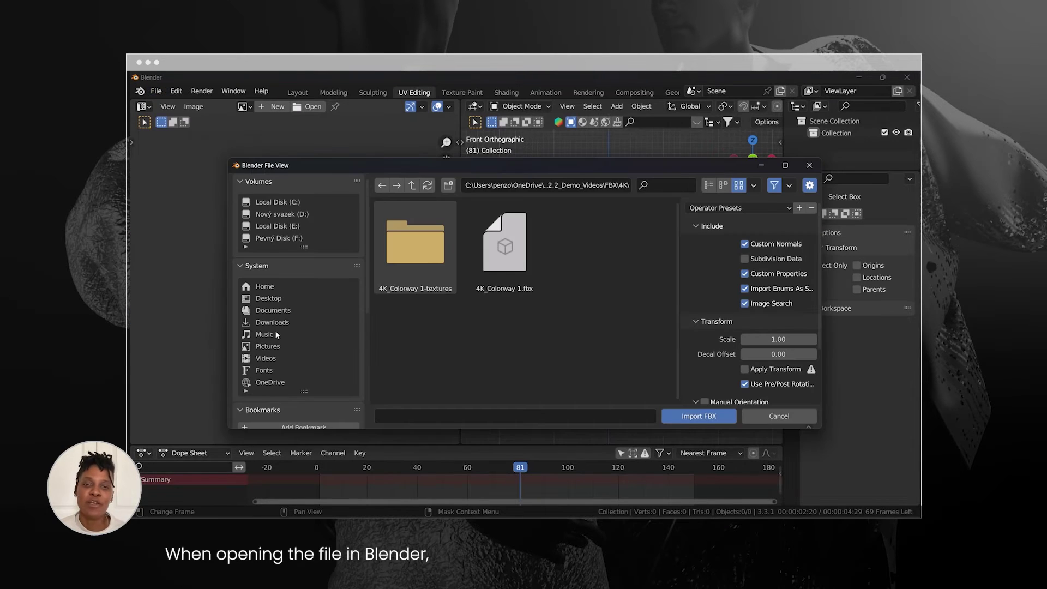
double_click(481, 267)
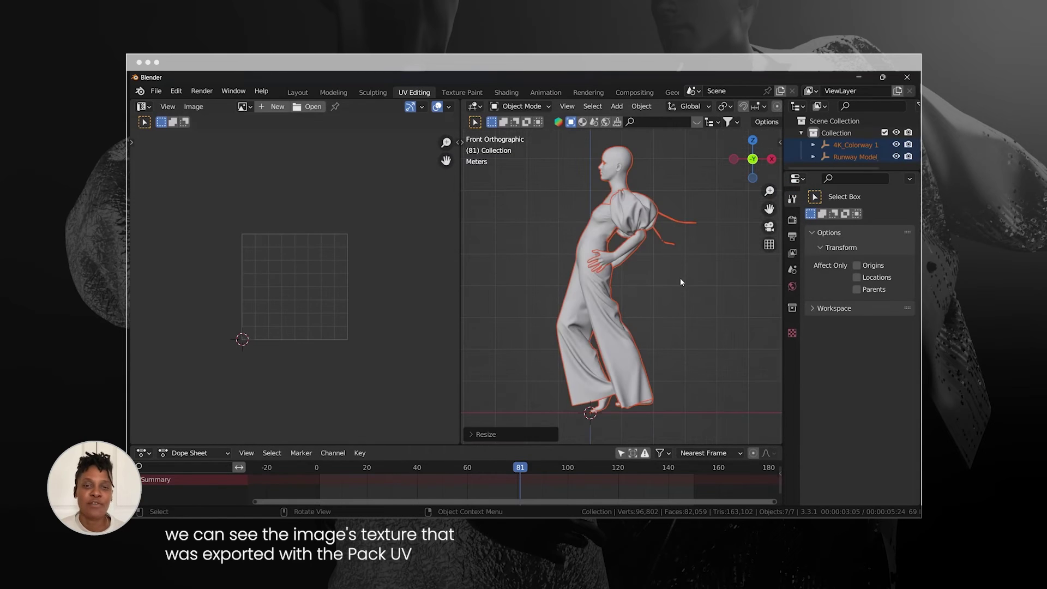
left_click(616, 281)
key("Tab")
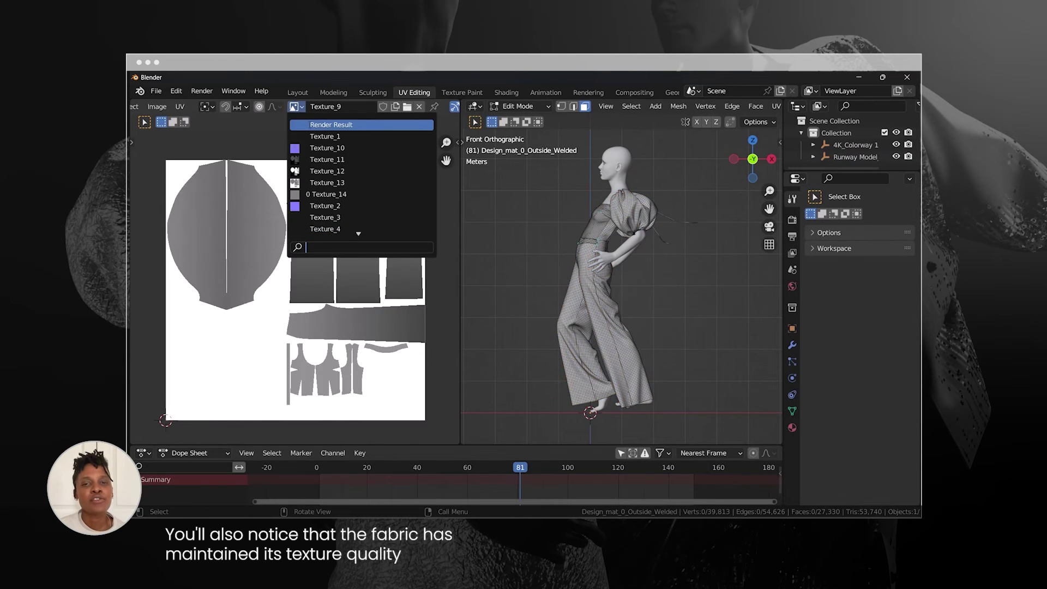
Step: Show the Texture_10 normal map in the UV editor, zooming in and back out to inspect it
left_click(314, 149)
scroll(305, 326, "up", 7)
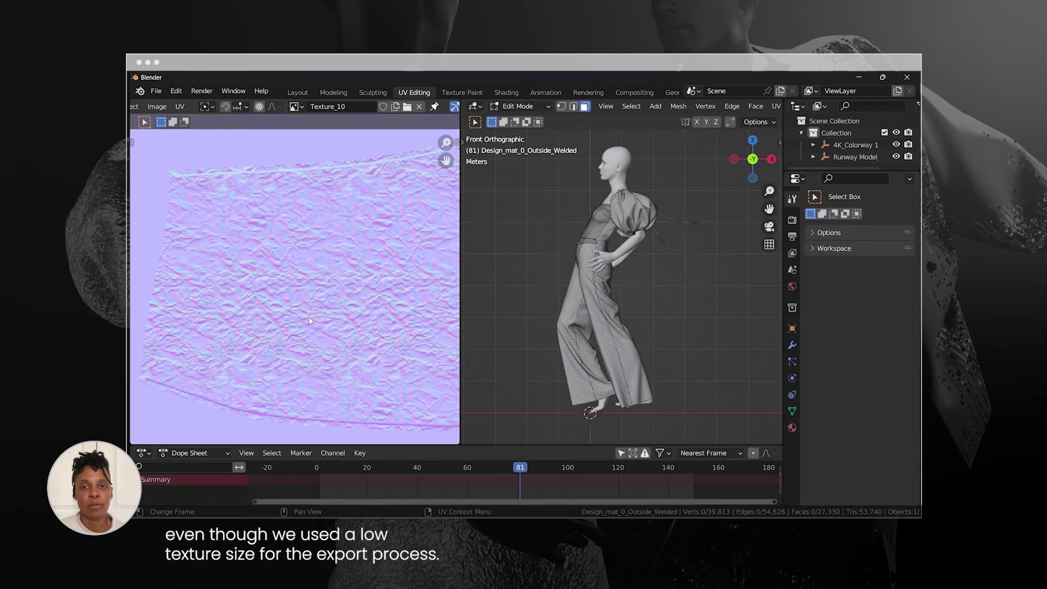
scroll(309, 316, "down", 7)
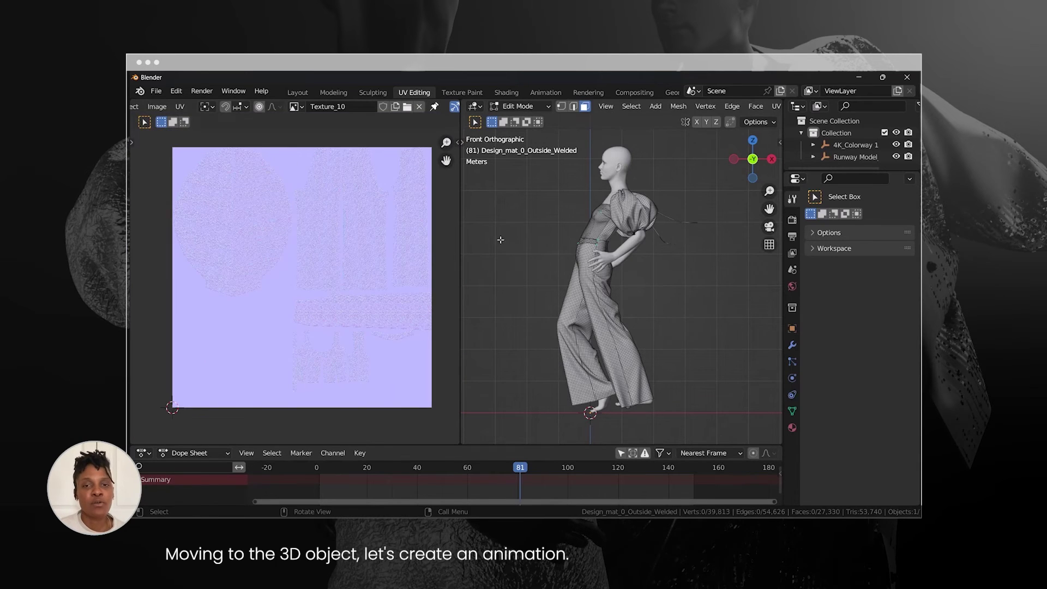
Step: Return to Object Mode, maximise the 3D viewport and play the jumpsuit's cloth animation
key("Tab")
key("ctrl+space")
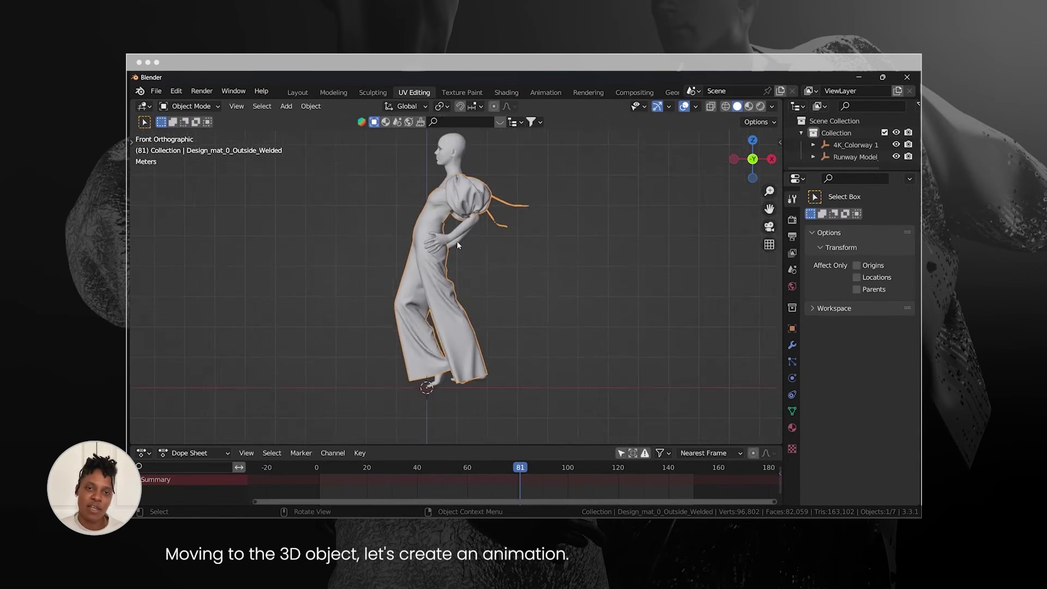
key("space")
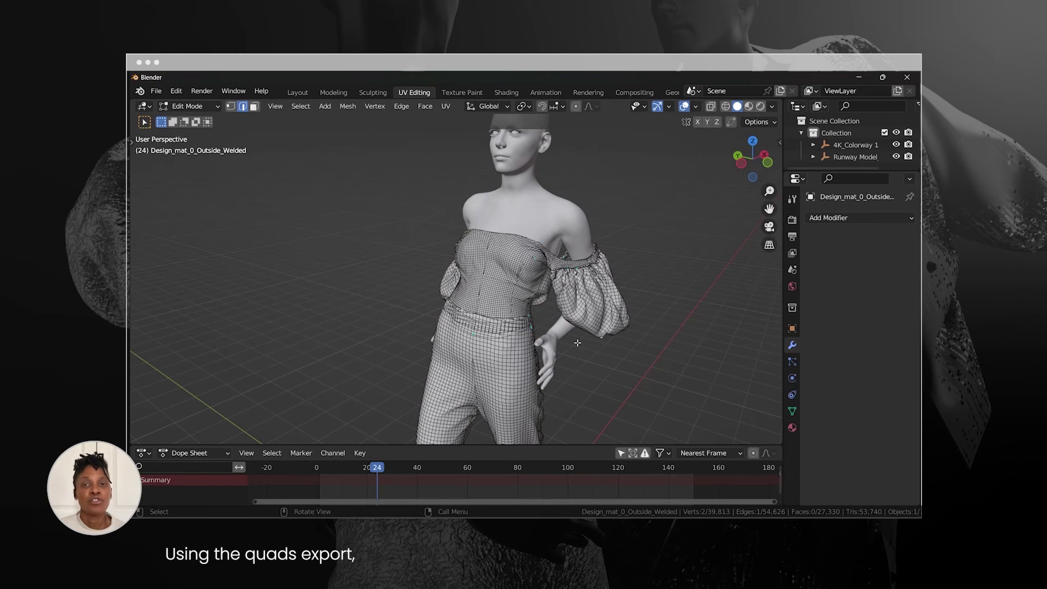
Step: Select four vertical bodice edge loops and bevel them 0.0975 m wide with 3 segments
scroll(497, 260, "up", 4)
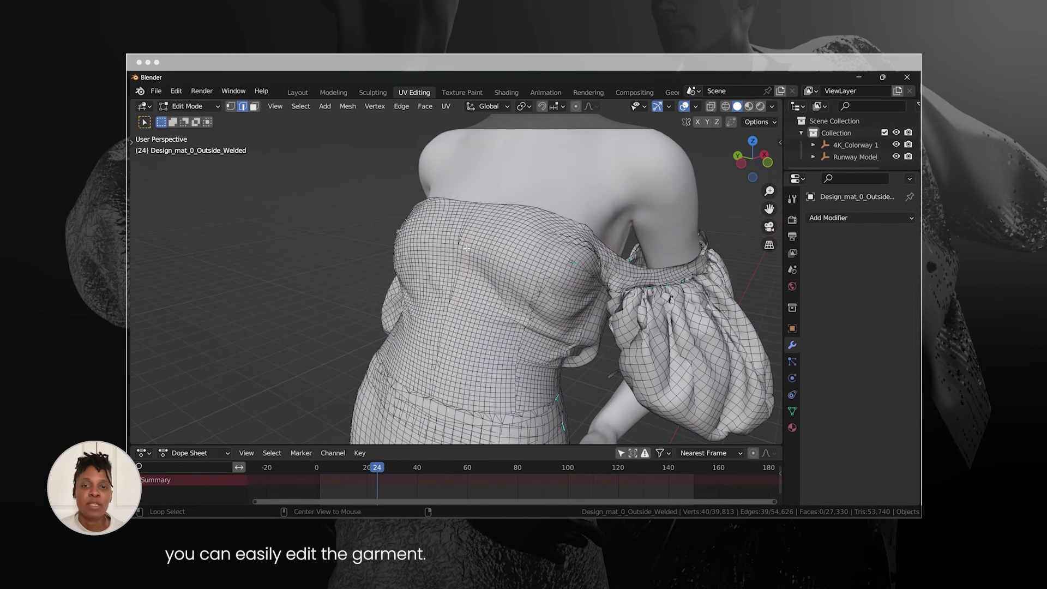
scroll(467, 248, "up", 3)
left_click(480, 257, "alt+shift")
left_click(496, 262, "alt+shift")
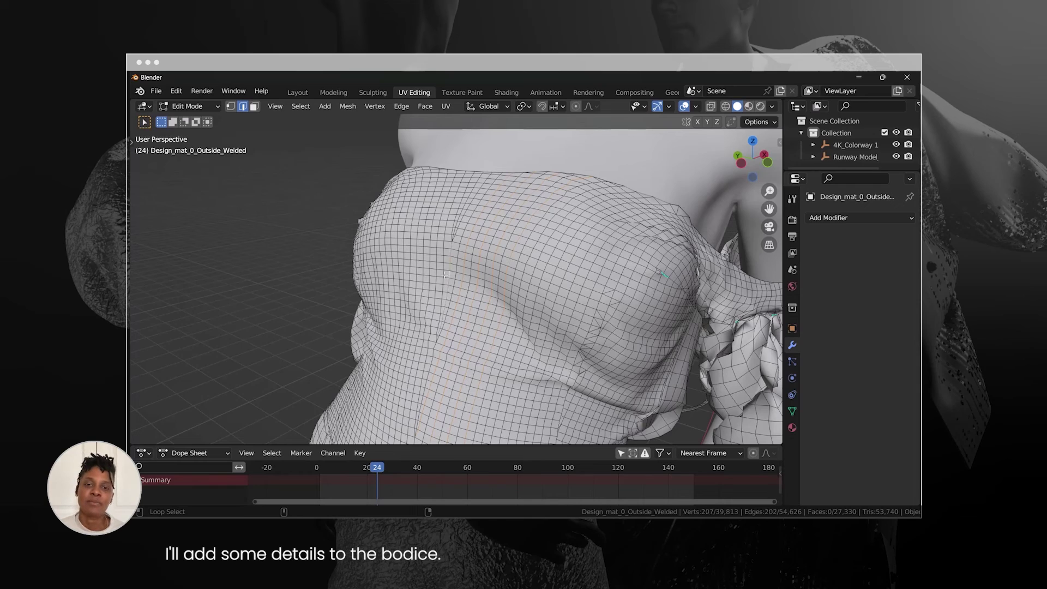
left_click(425, 277, "alt+shift")
left_click(409, 278, "alt+shift")
middle_click_drag(400, 274, 384, 294)
scroll(402, 311, "up", 4)
key("ctrl+b")
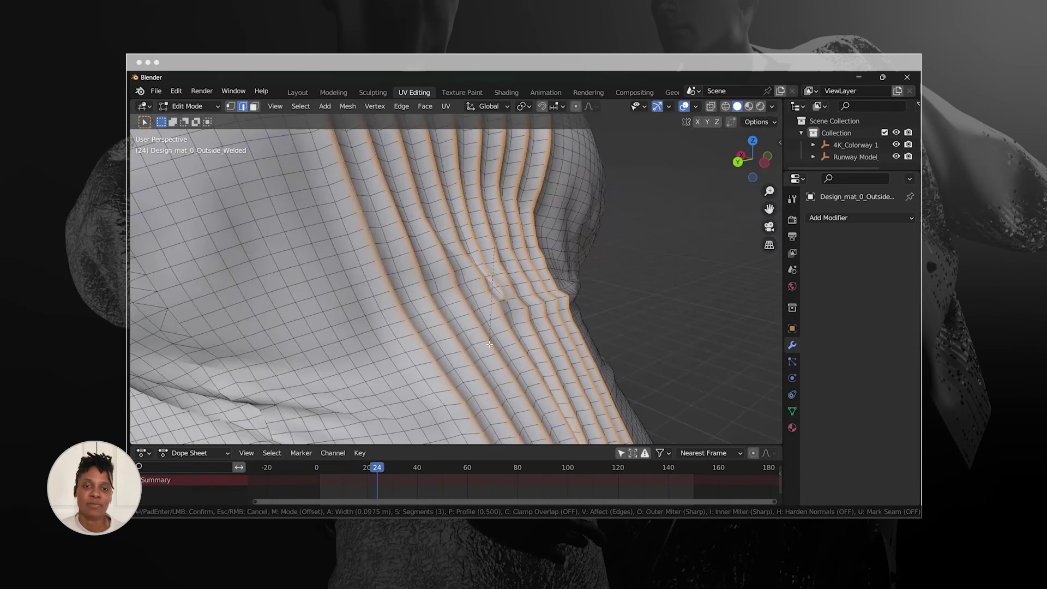